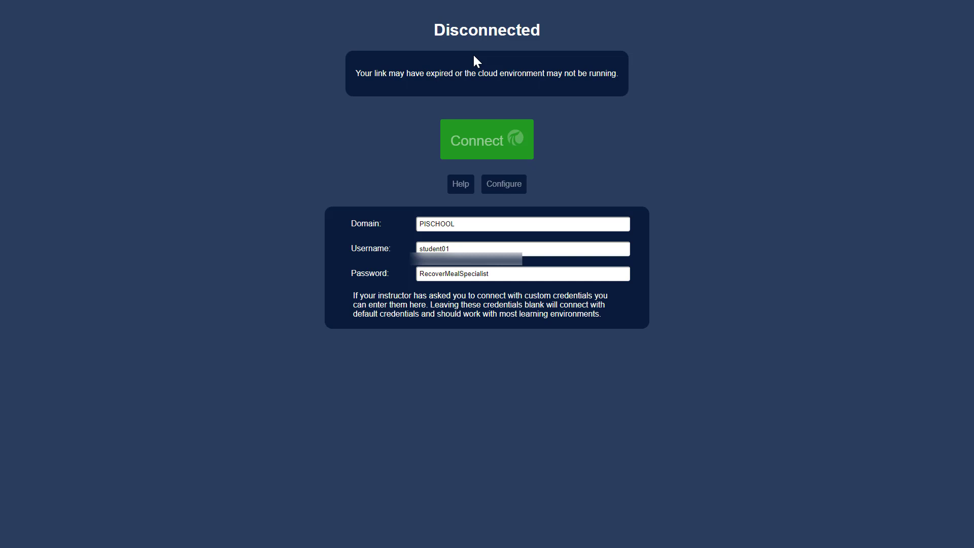
Connect to the cloud lab server and launch Google Chrome from the desktop
click(494, 146)
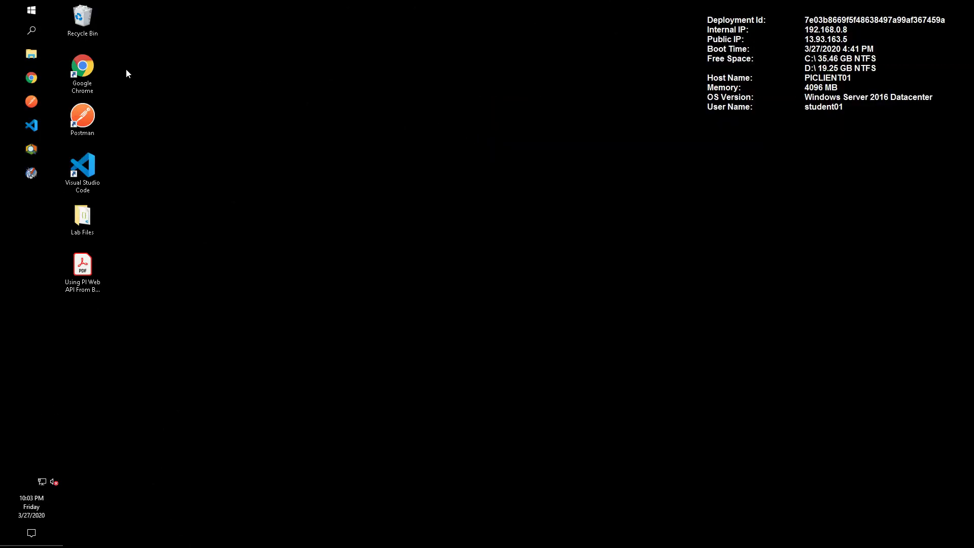
double_click(84, 71)
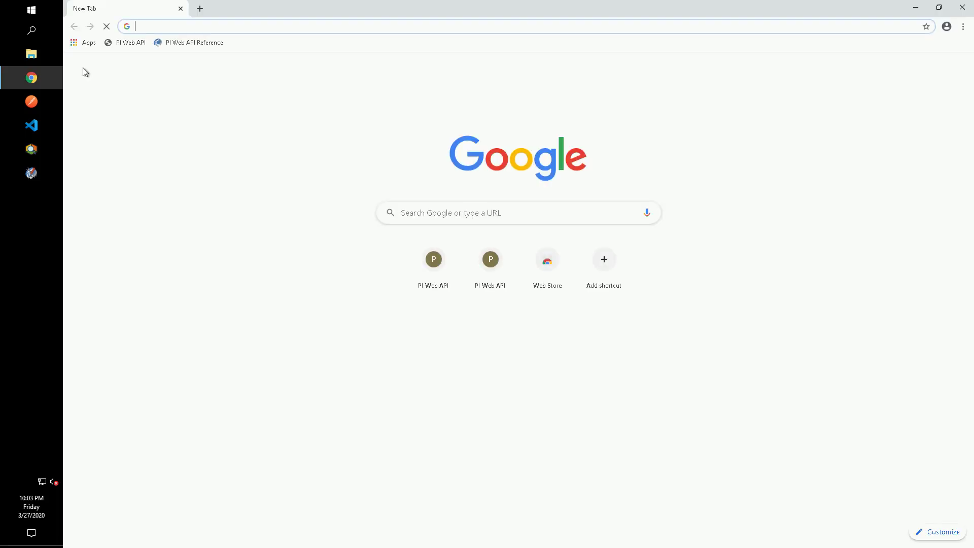
Load the PI Web API home endpoint from the 'PI Web API' bookmark
click(128, 44)
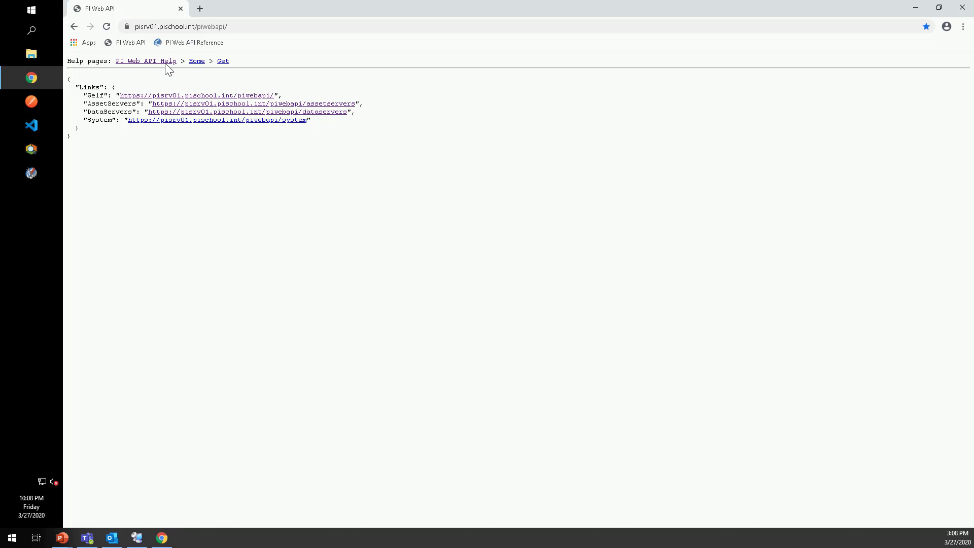
right_click(168, 67)
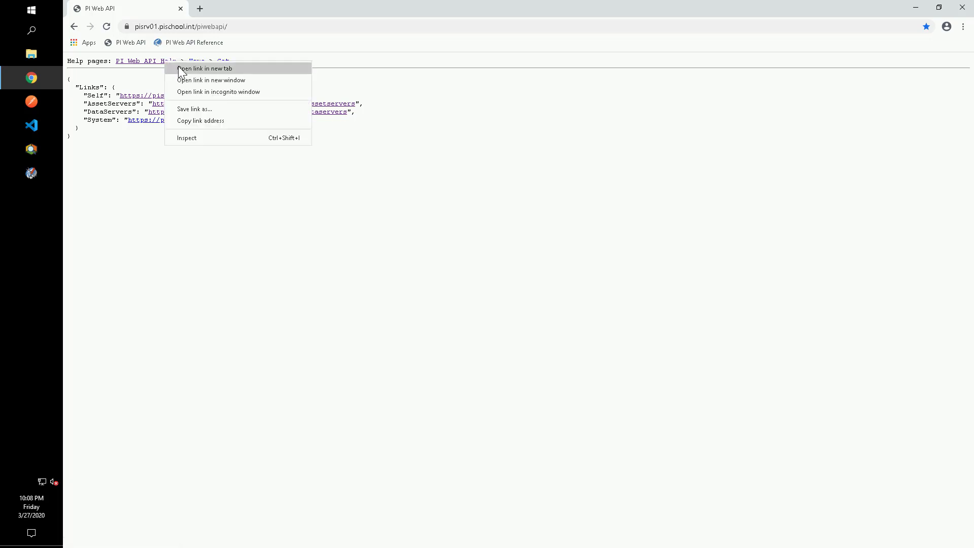
Open the local PI Web API Help and the online PI Web API Reference in new tabs, then return to the first tab
click(178, 67)
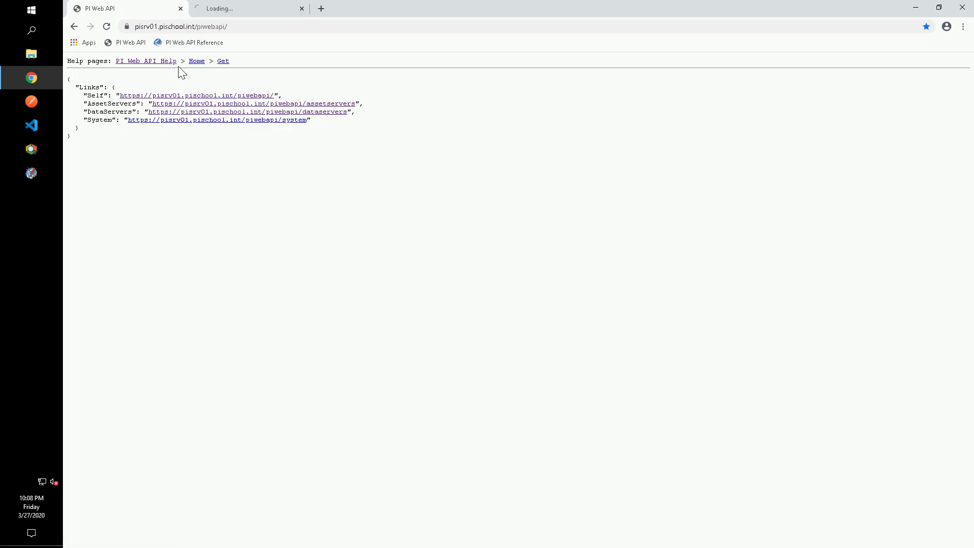
click(228, 10)
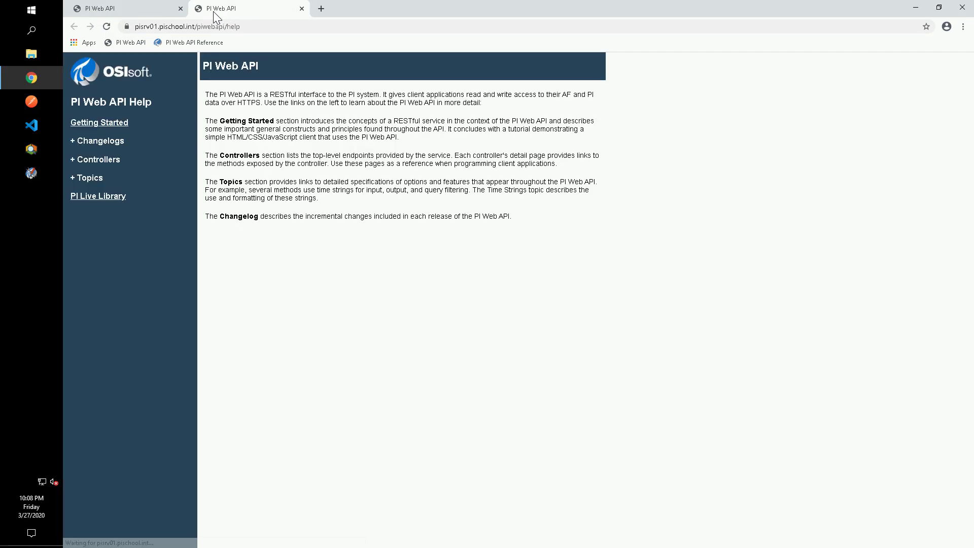
right_click(208, 41)
click(228, 49)
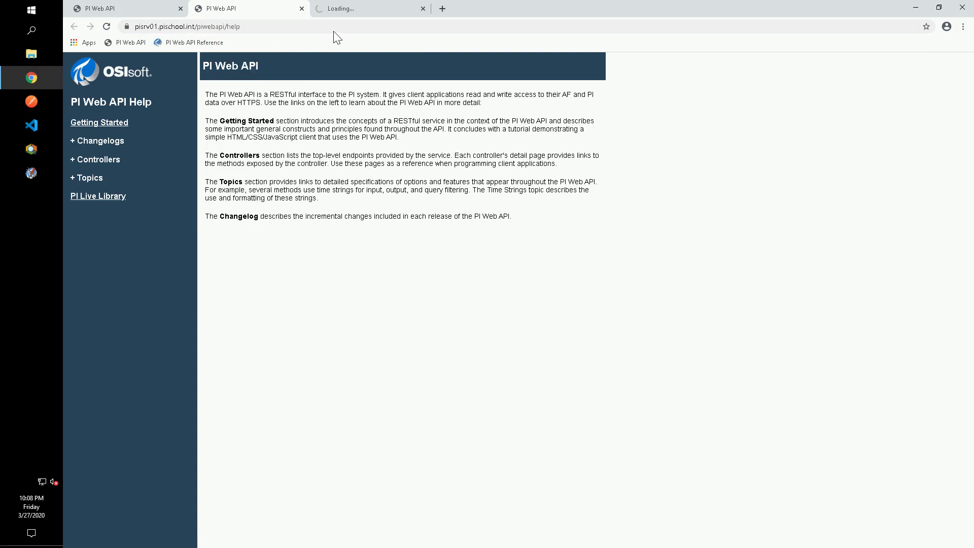
click(358, 9)
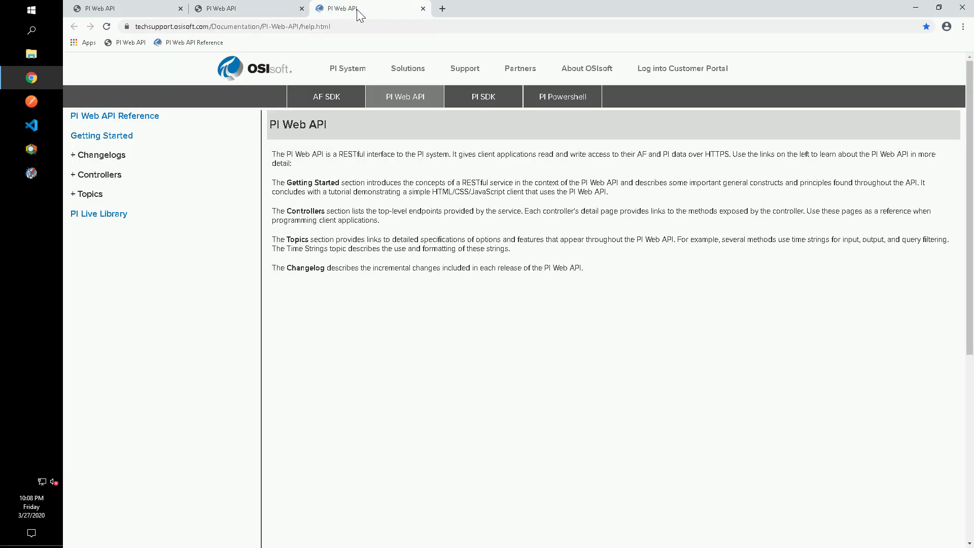
click(257, 4)
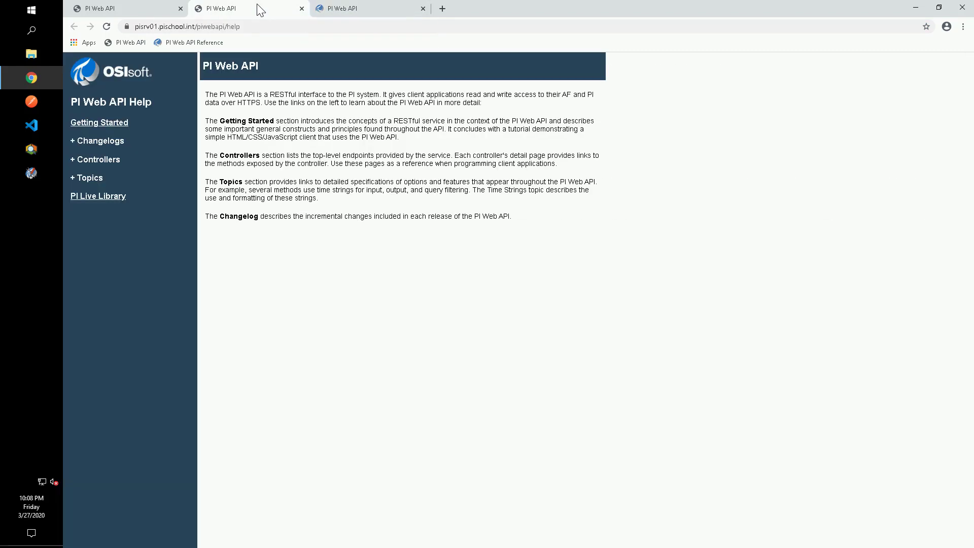
click(129, 8)
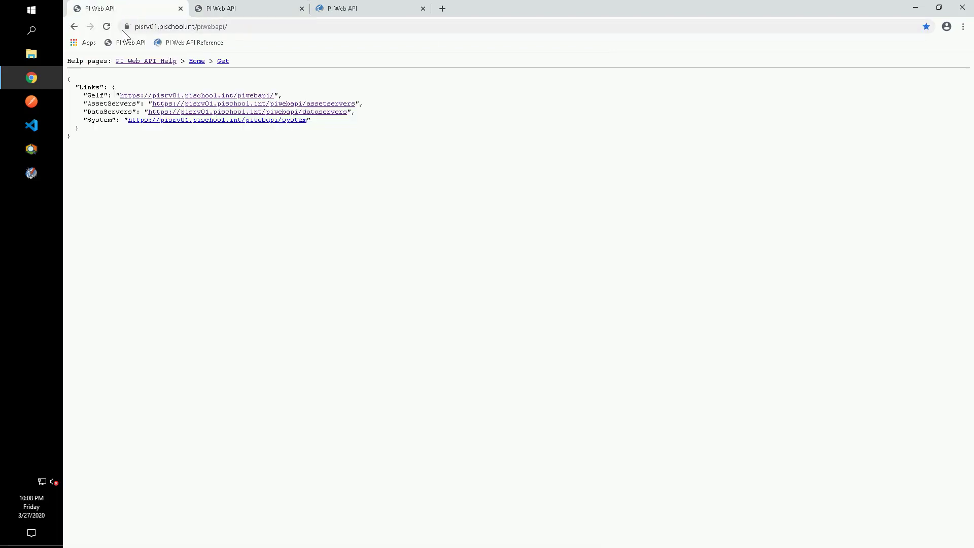
View the System and UserInfo responses, opening the UserInfo help page in a new tab
click(152, 121)
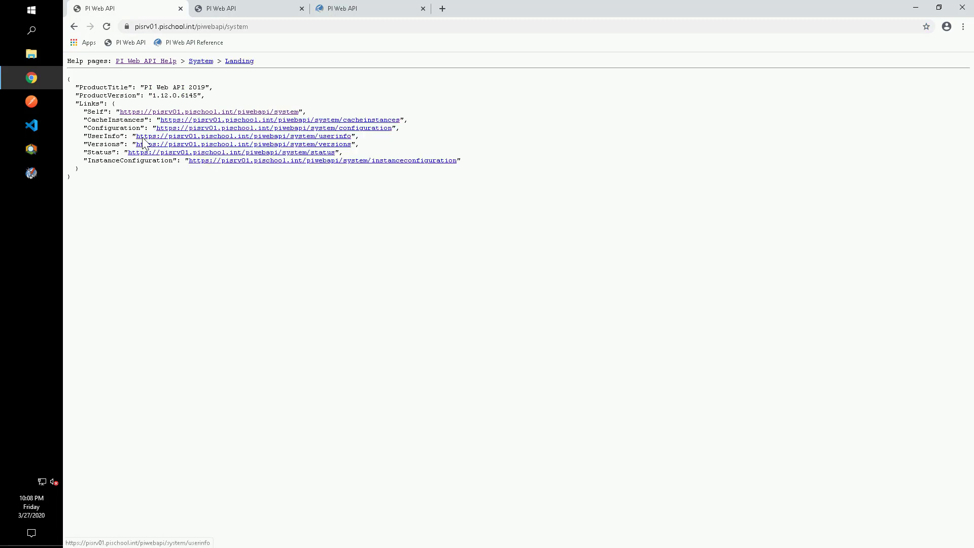
click(143, 137)
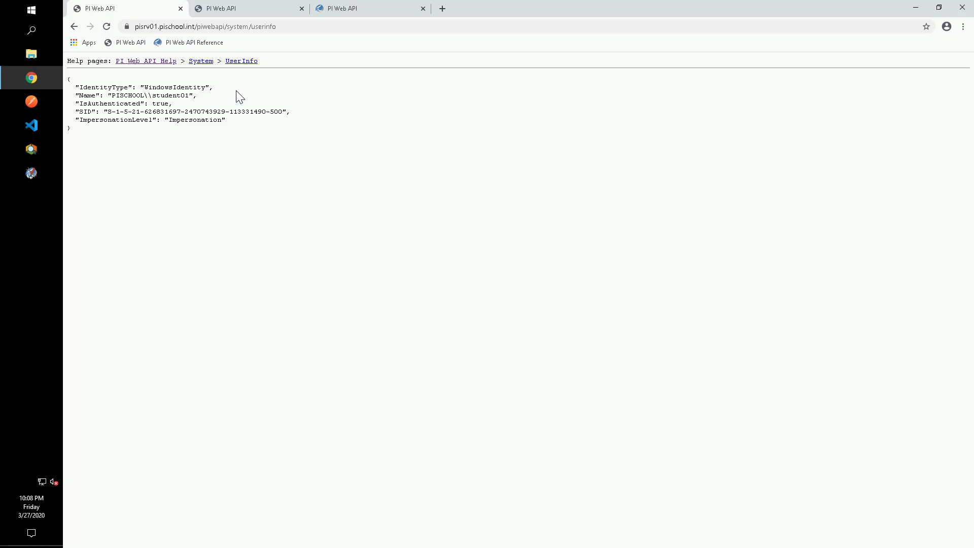
right_click(250, 59)
click(261, 66)
click(239, 7)
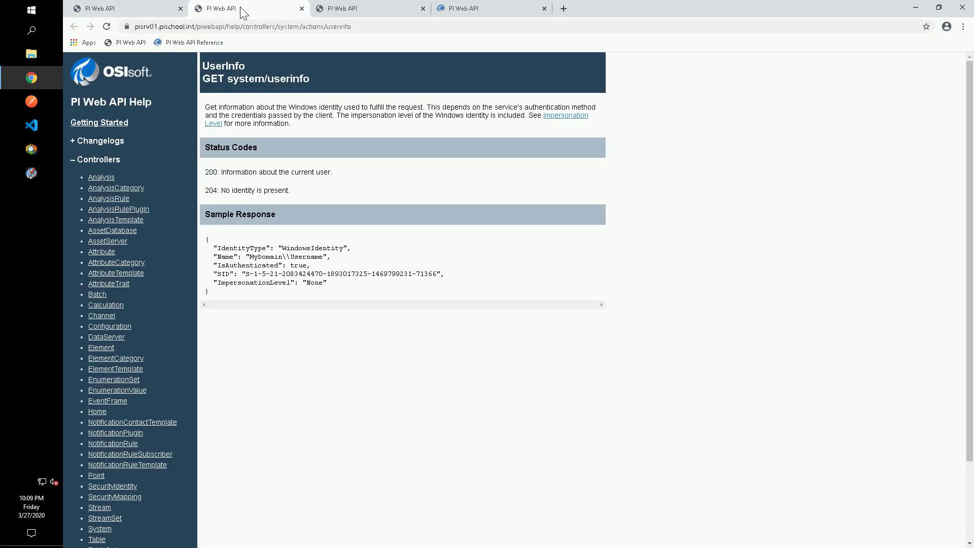
click(130, 6)
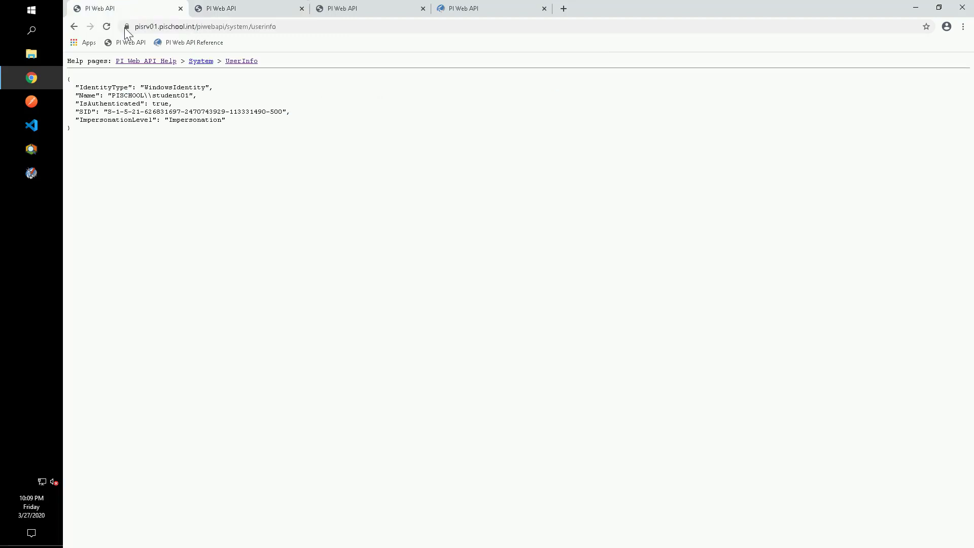
Check the system Status response and return to the system landing page
click(74, 26)
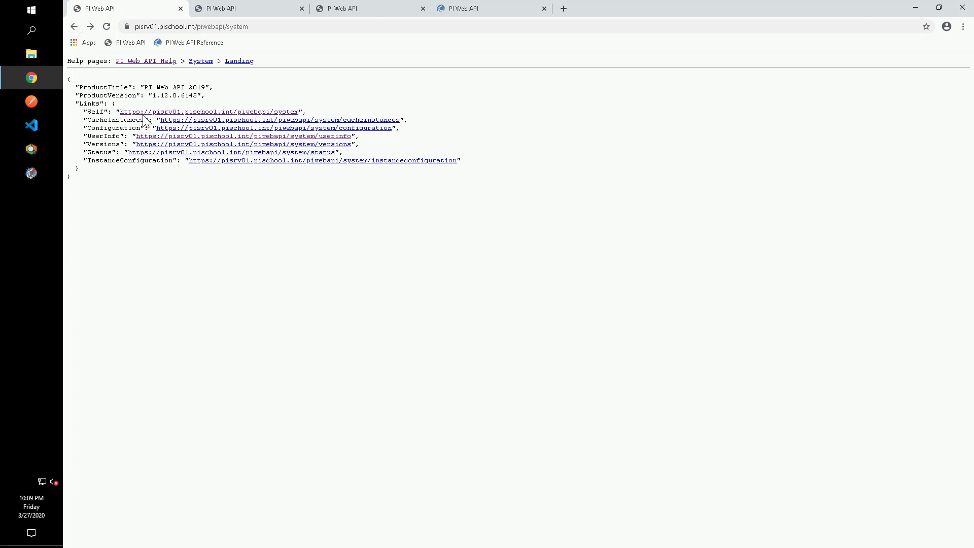
click(149, 154)
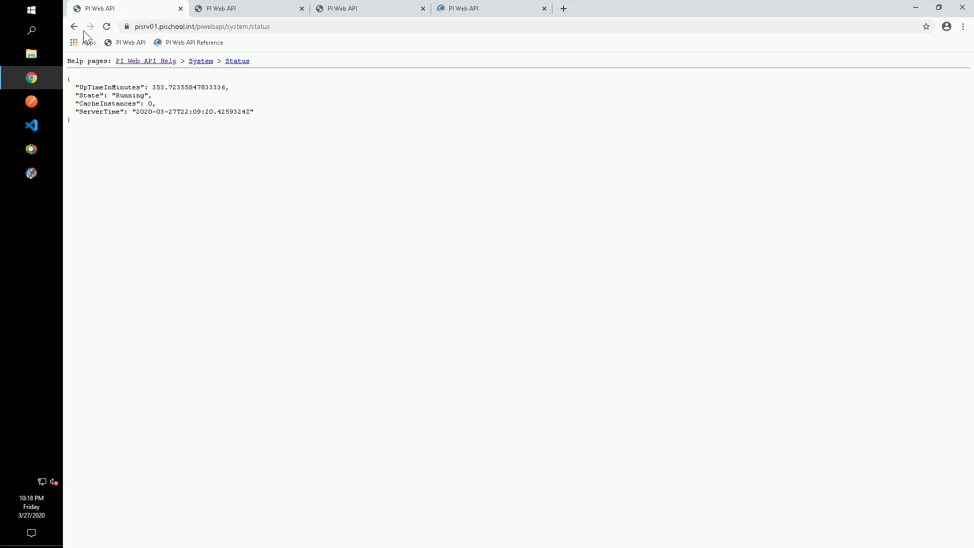
click(75, 26)
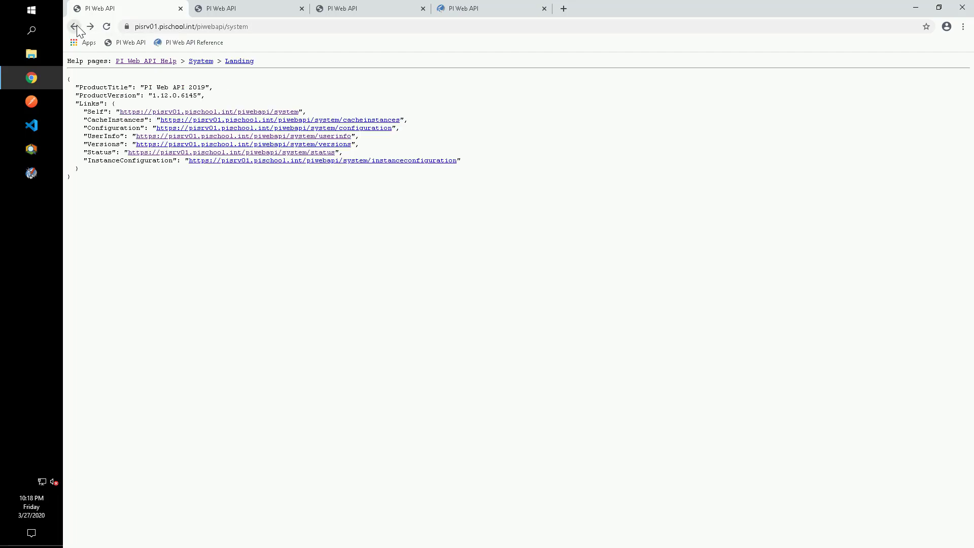
Find the SINUSOID point among PISRV01's data server points by searching 'sinu' and open its details
click(75, 26)
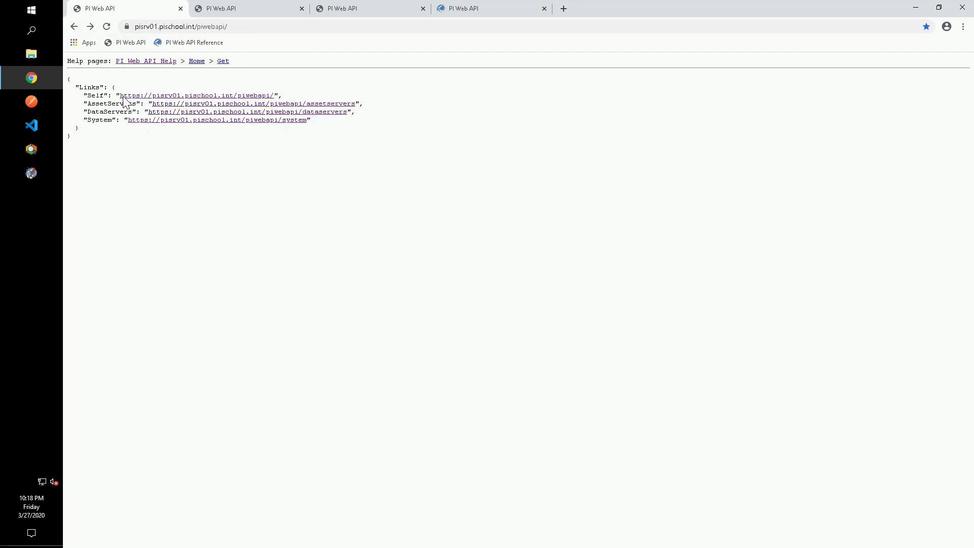
click(160, 112)
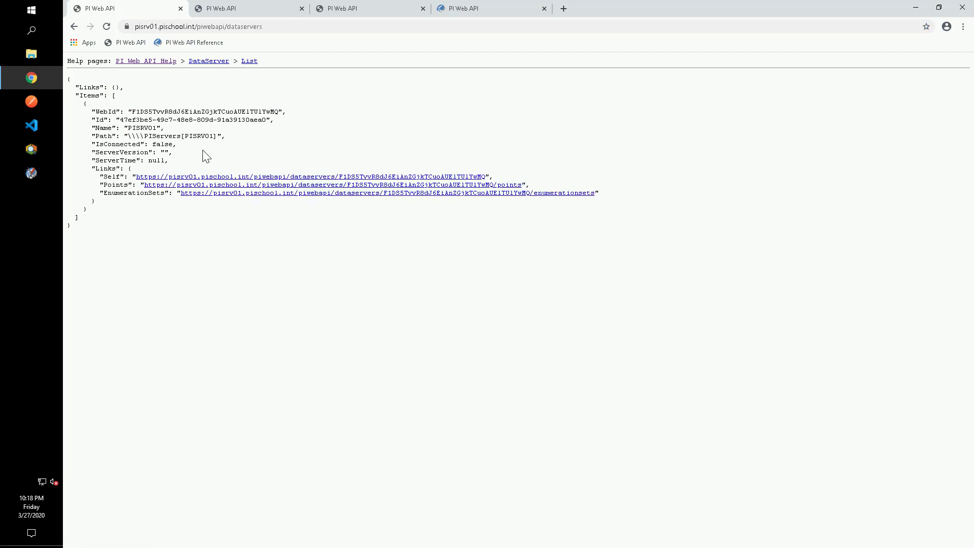
click(167, 186)
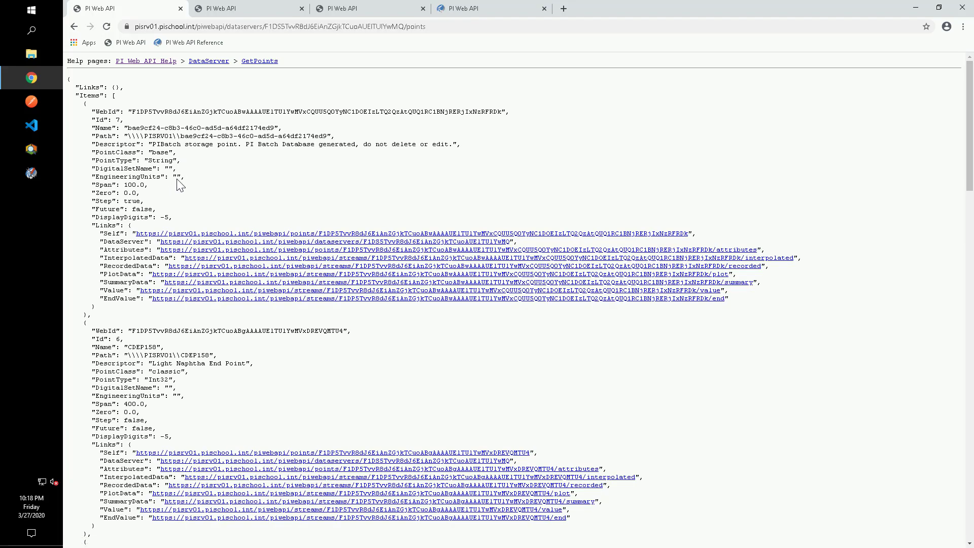
key(ctrl+f)
text(sinu)
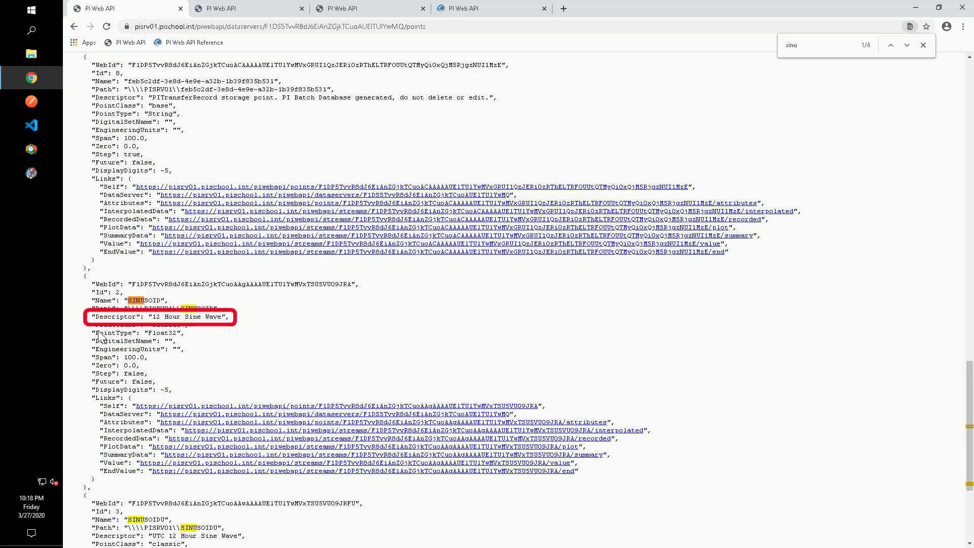
click(150, 407)
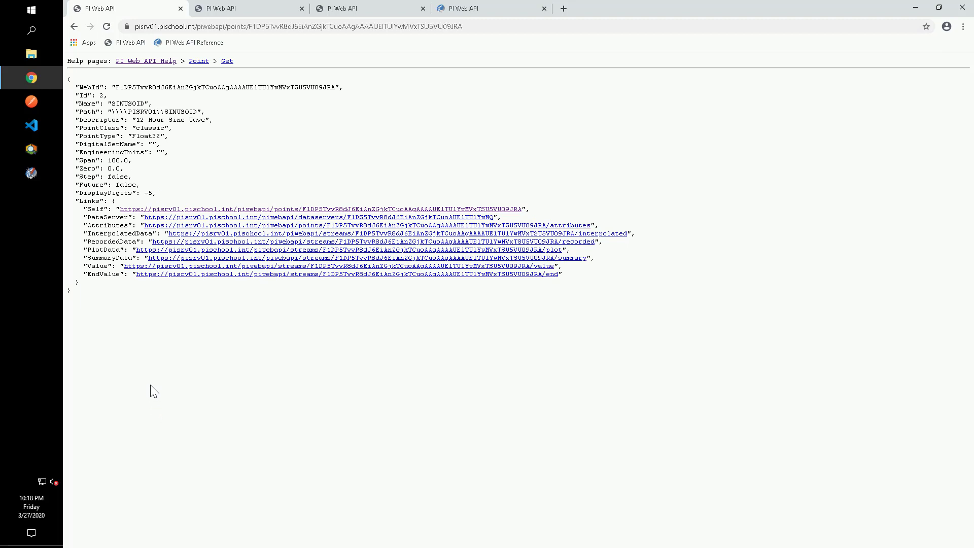
View SINUSOID's attributes and its hosting data server, then return to the API home
click(154, 228)
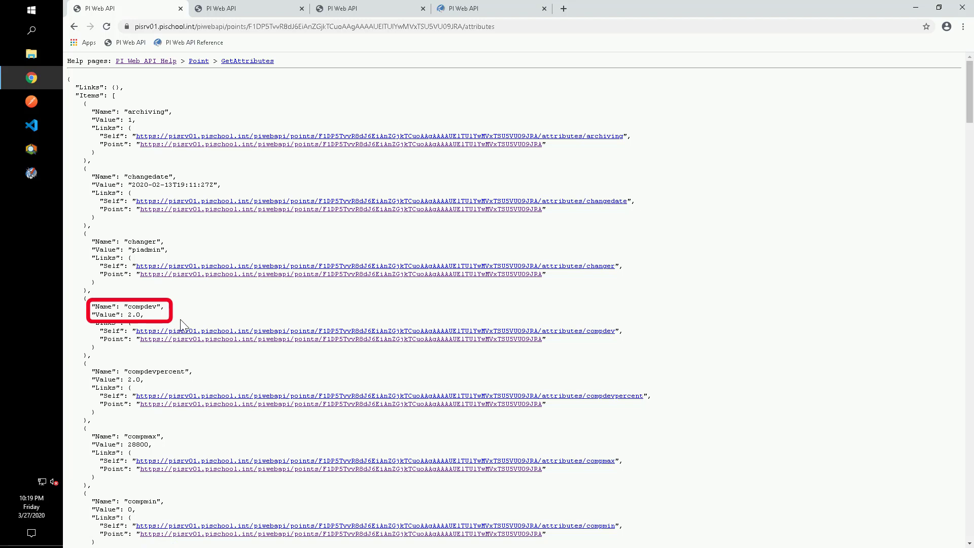
click(173, 147)
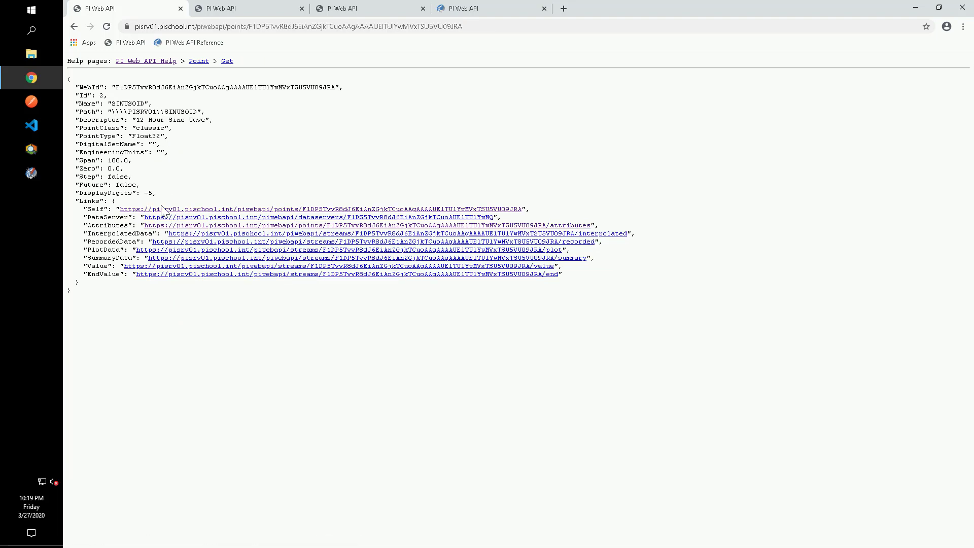
click(157, 218)
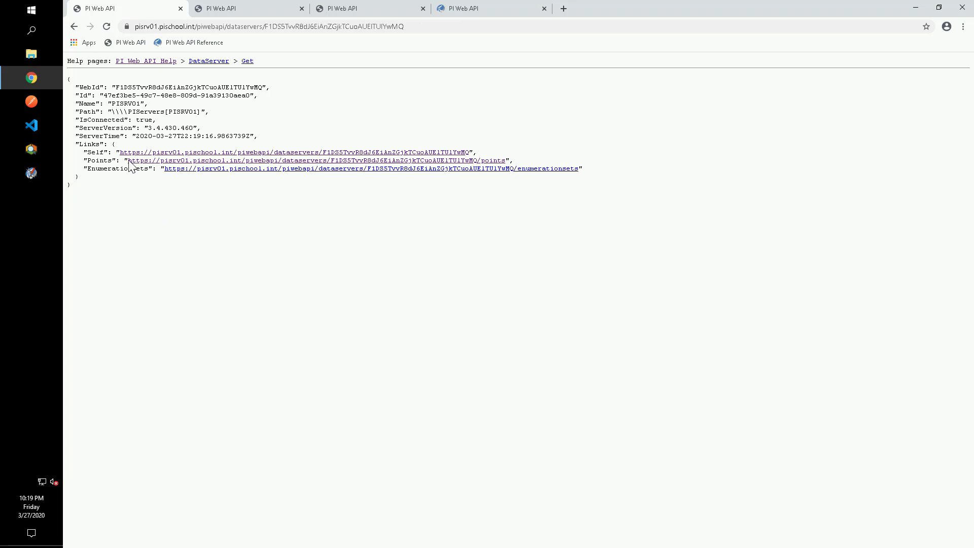
click(131, 45)
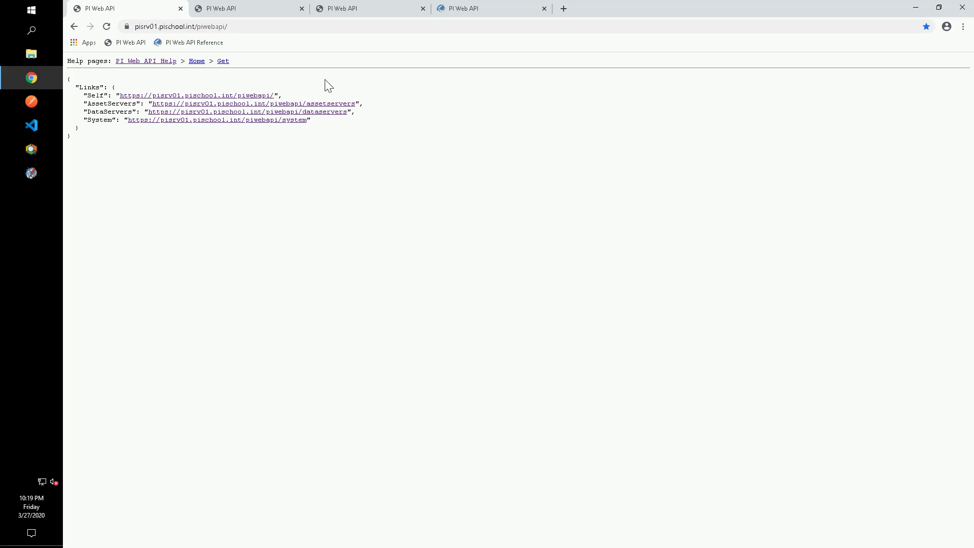
Browse asset server PISRV01 down to the NuGreen database's child elements
click(344, 104)
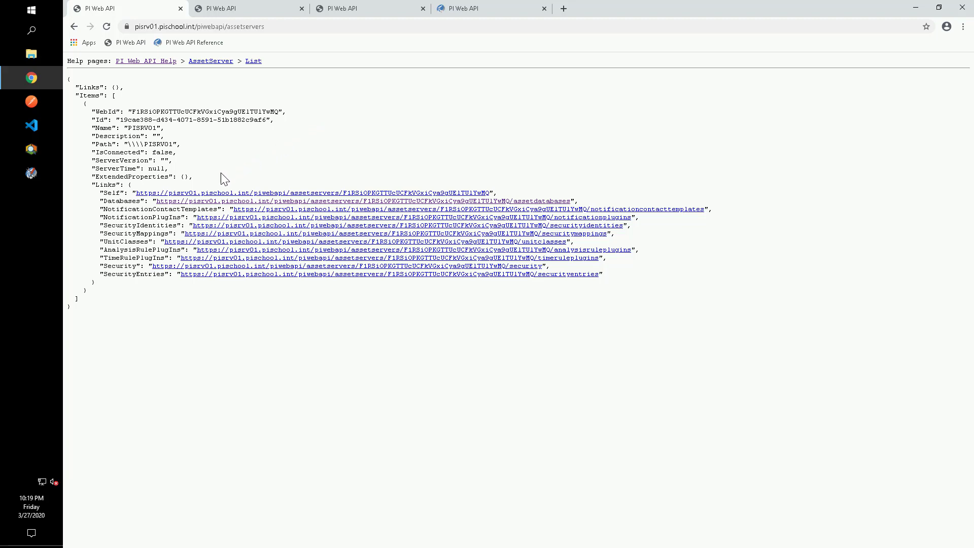
click(195, 202)
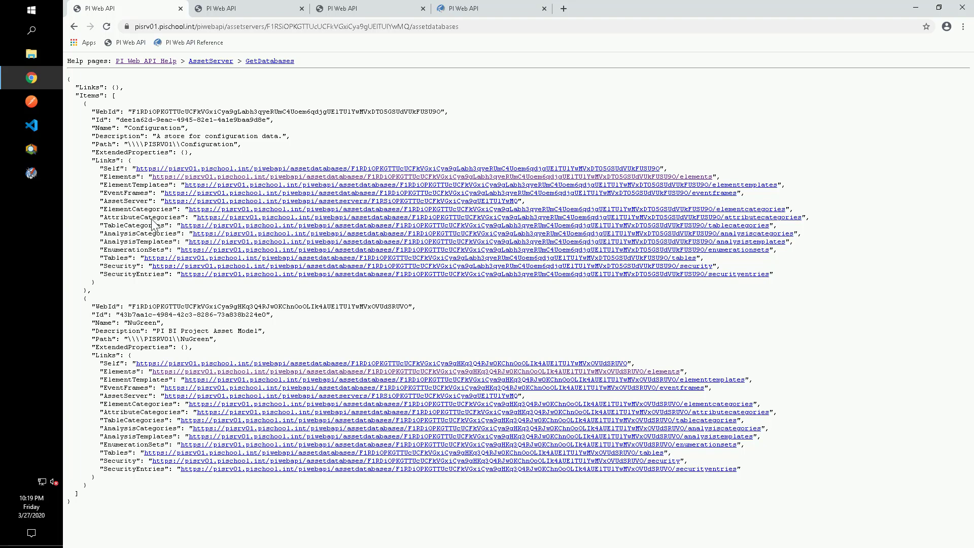
click(158, 377)
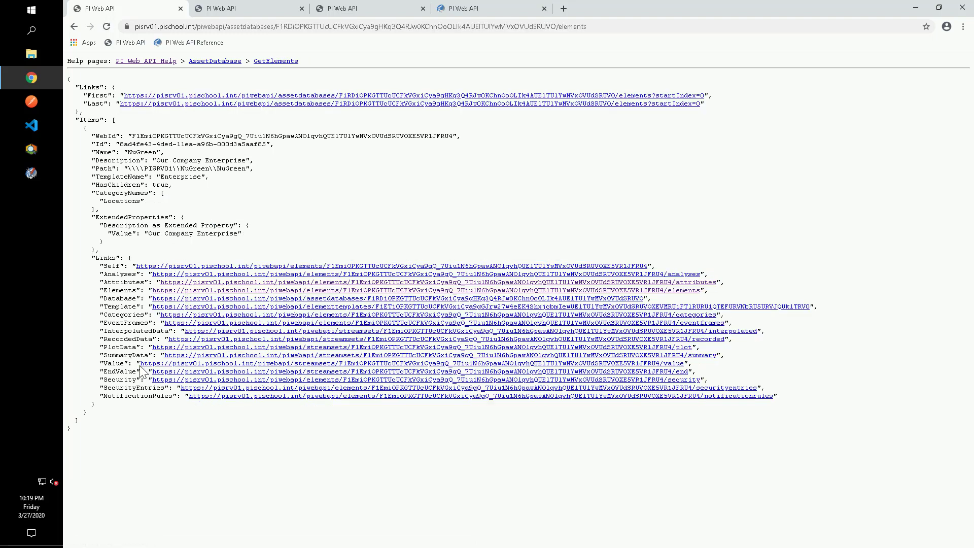
click(158, 291)
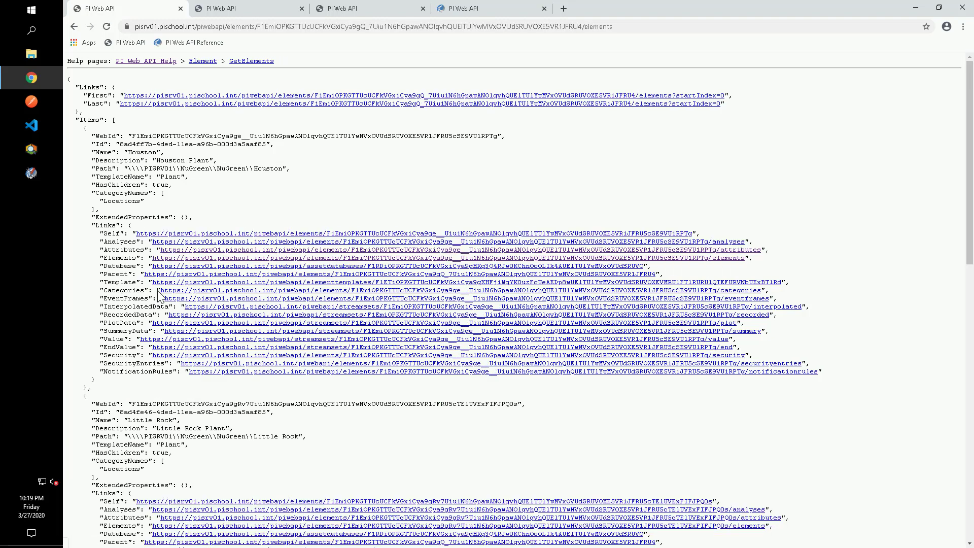
Drill through Houston > Cracking Process > Equipment to boiler B-210's current values, then bring up PI System Explorer
click(158, 260)
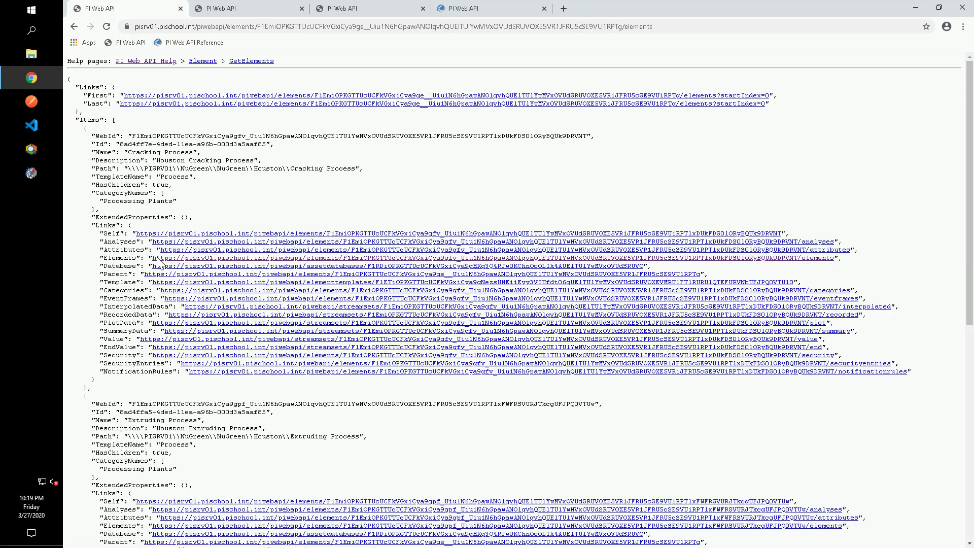
click(157, 259)
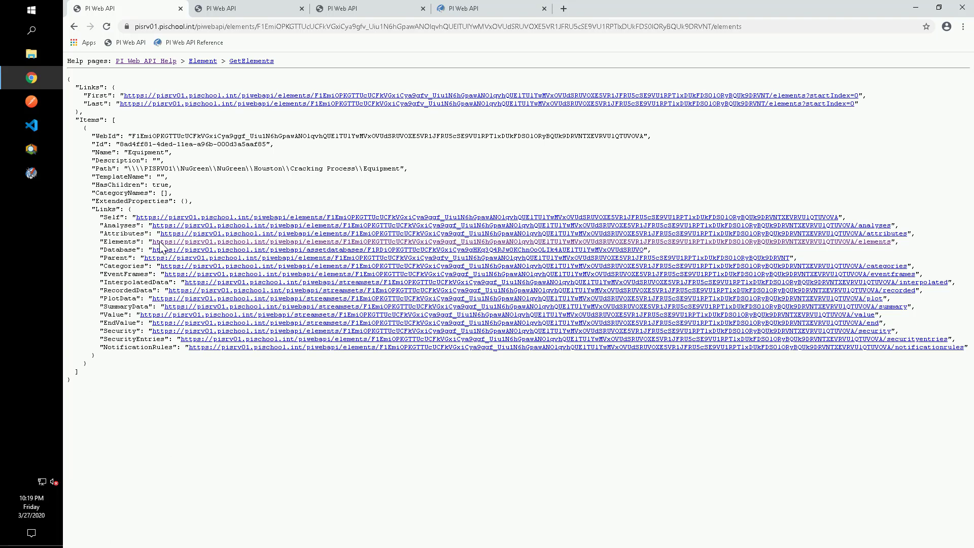
click(160, 244)
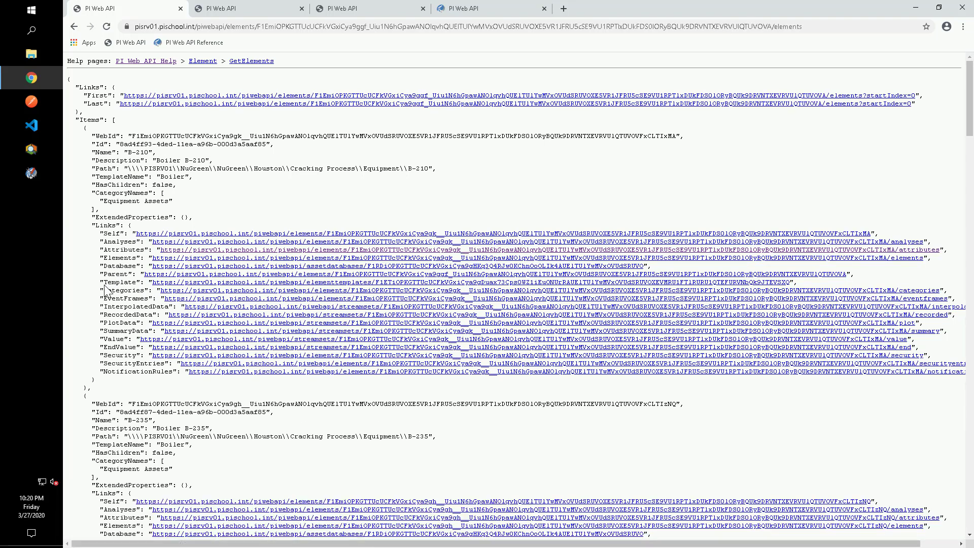
click(146, 339)
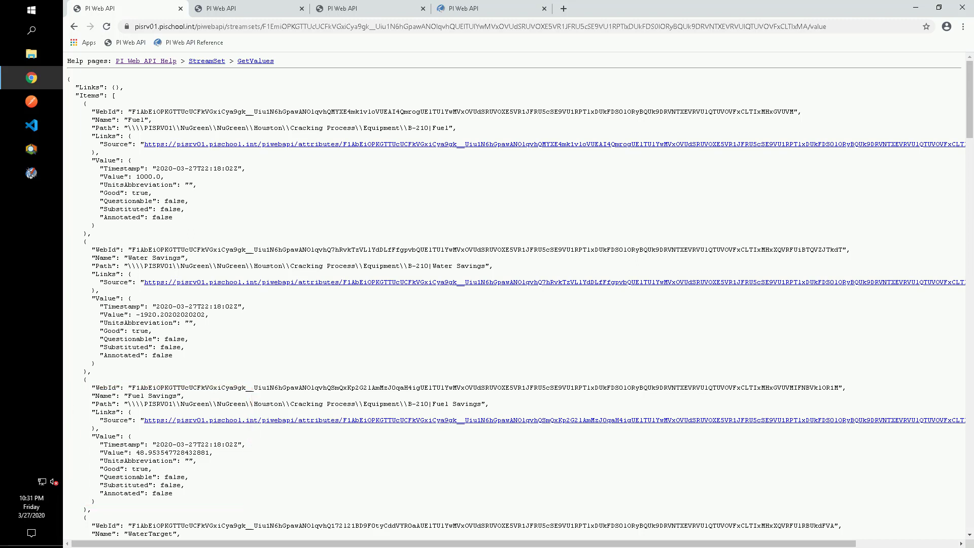
click(39, 152)
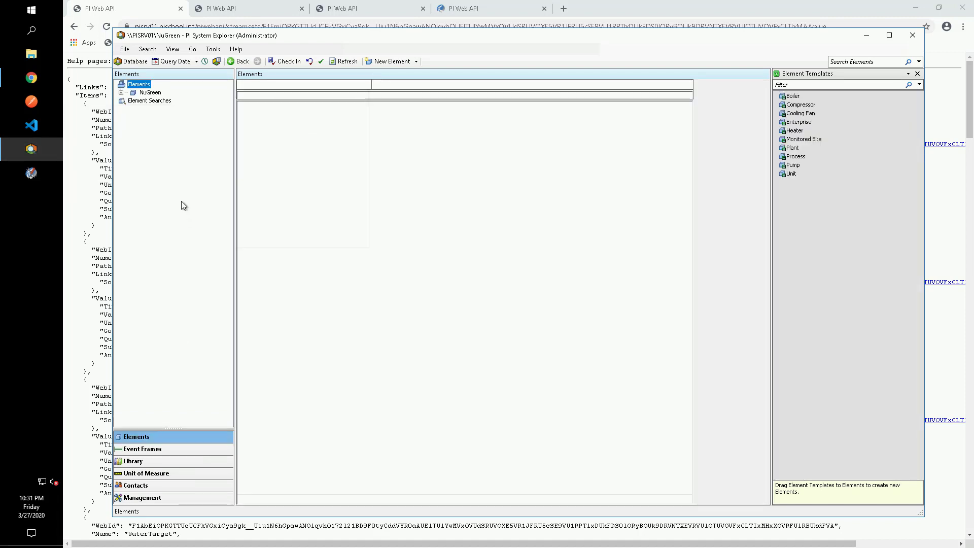
Open the Configuration database in PI System Explorer
click(127, 62)
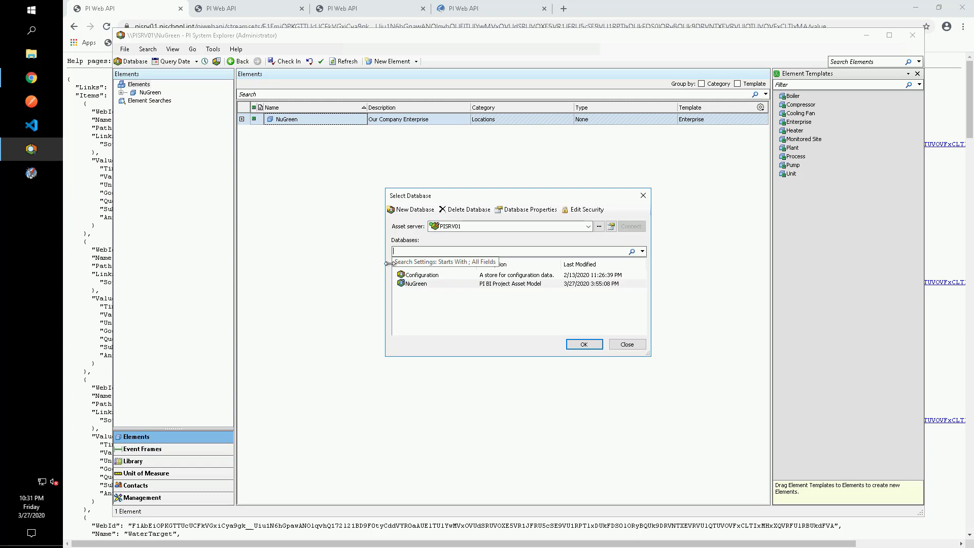
click(413, 276)
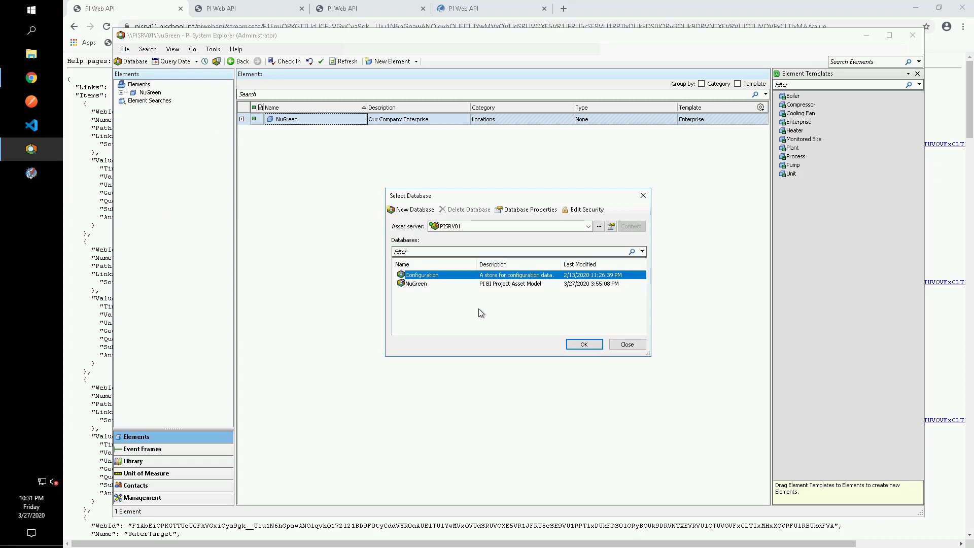
click(574, 347)
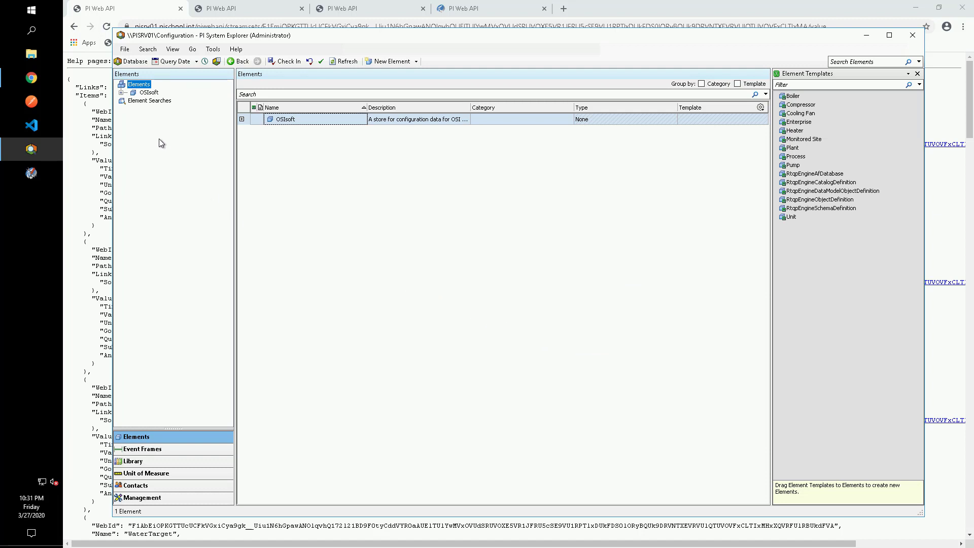
Expand OSIsoft > PI Web API > PISRV01 and show the System Configuration element's attributes
click(121, 92)
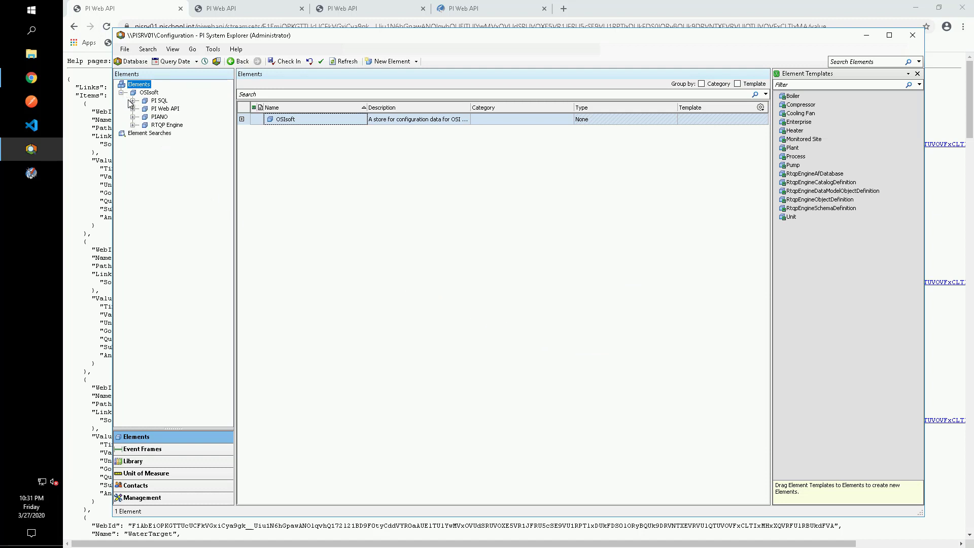
click(133, 109)
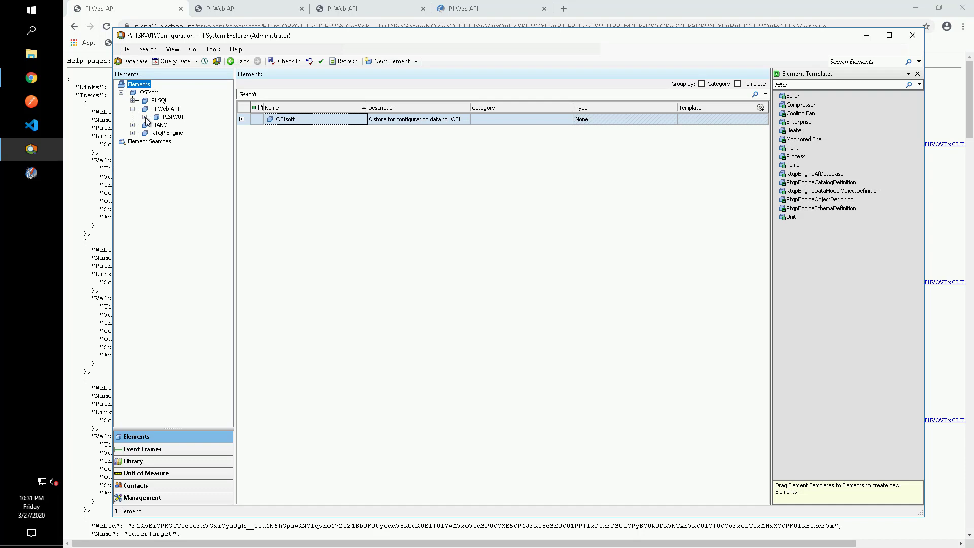
click(145, 118)
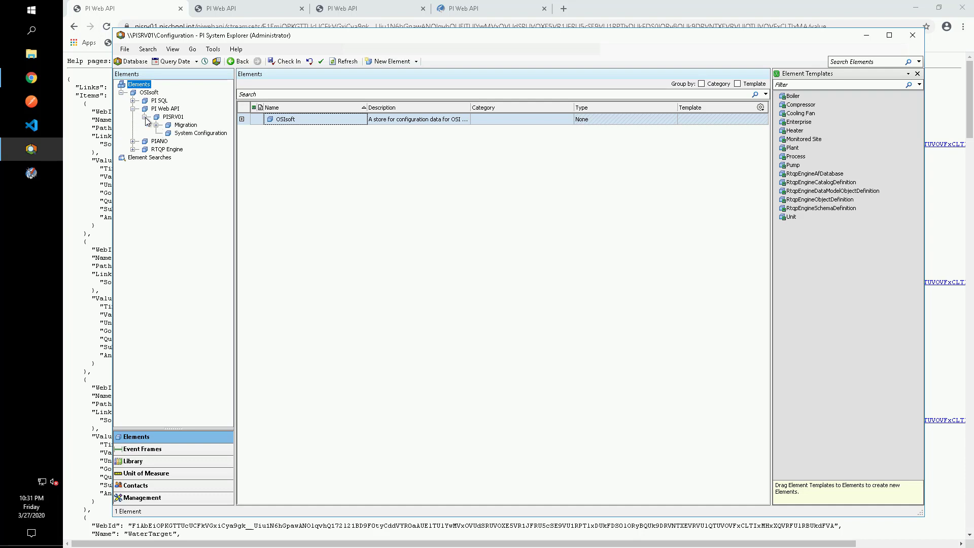
click(194, 135)
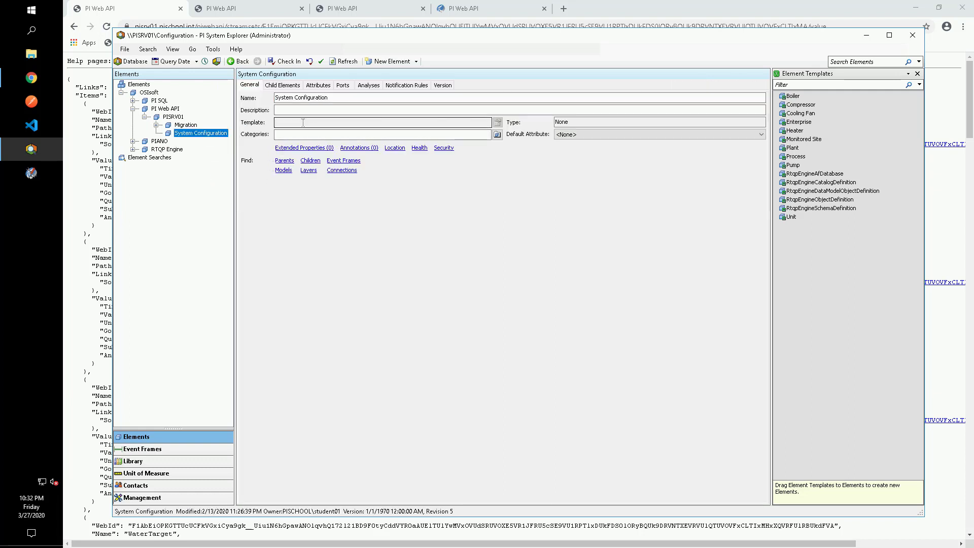
click(319, 86)
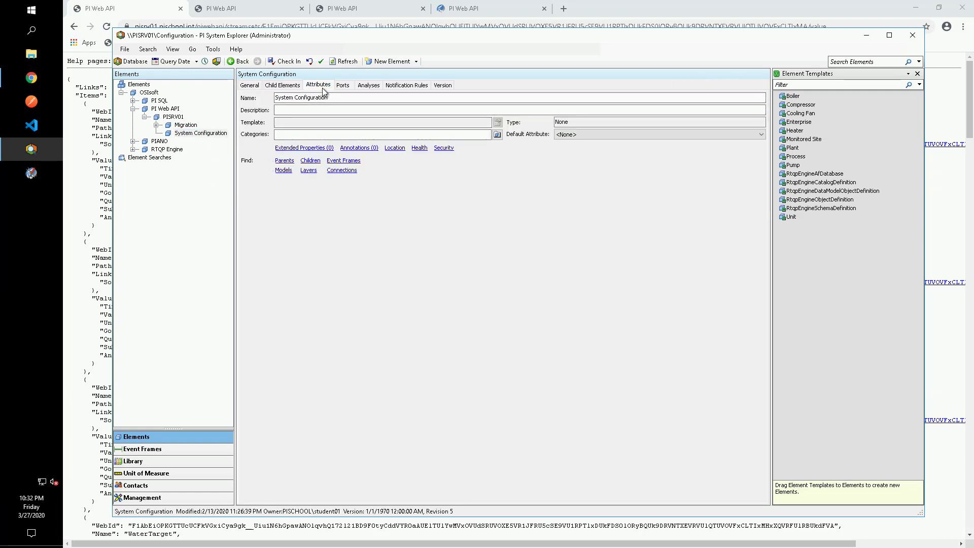